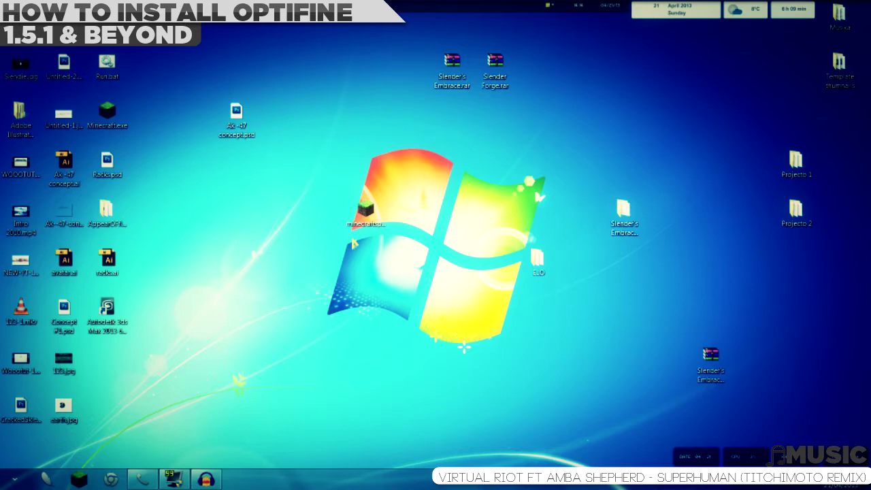
Start Minecraft with a forced game update set in the launcher options, log in, and close the game once loaded.
{"action": "left_click", "coordinate": [122, 112]}
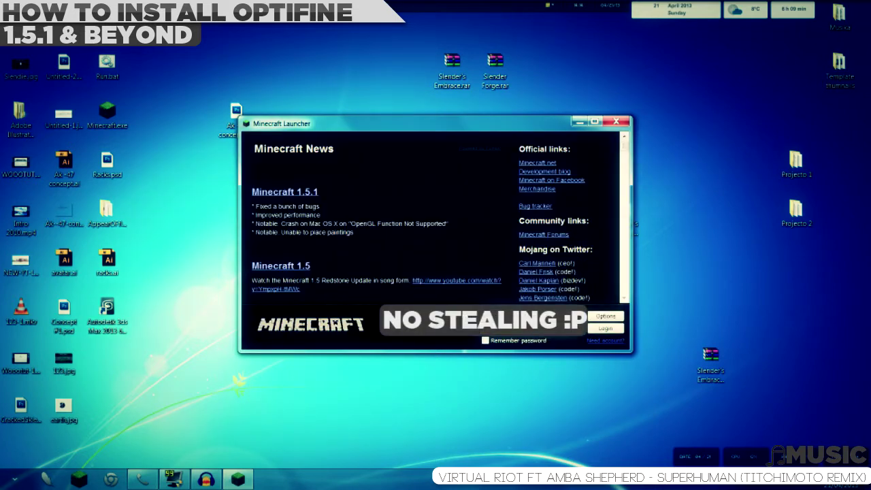
{"action": "left_click", "coordinate": [605, 317]}
{"action": "left_click", "coordinate": [465, 232]}
{"action": "left_click", "coordinate": [515, 262]}
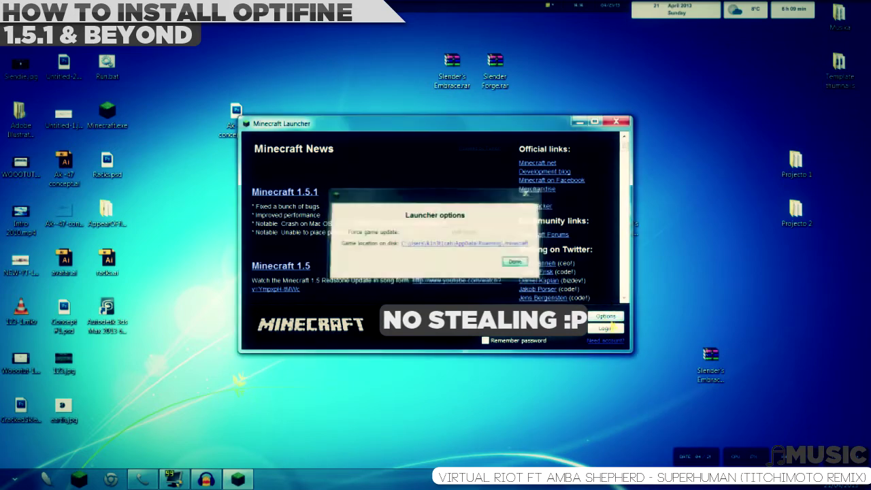
{"action": "left_click", "coordinate": [606, 328]}
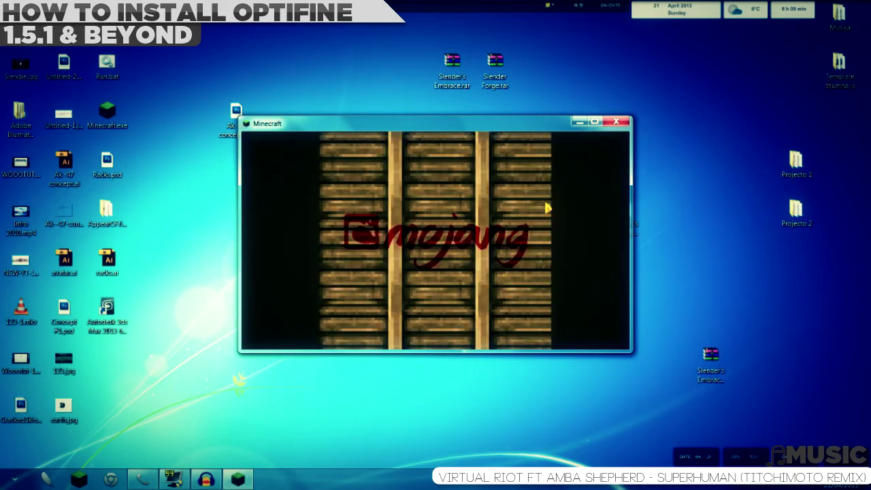
{"action": "key", "text": "alt+F4"}
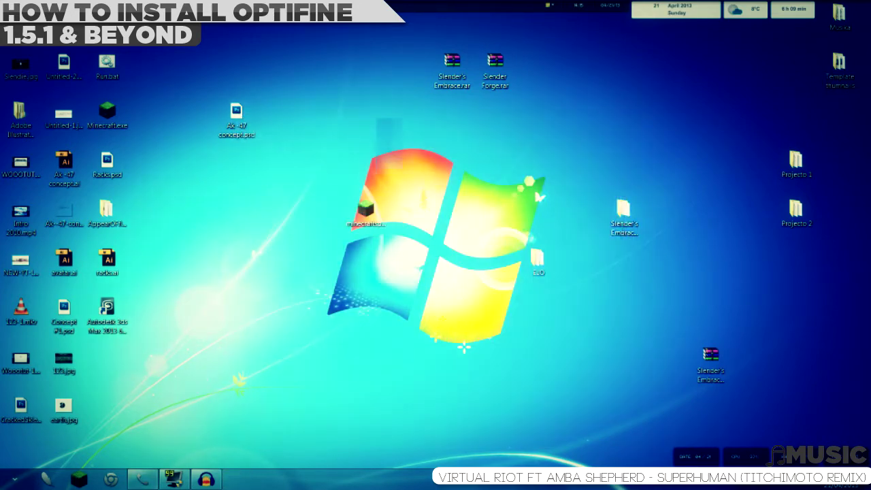
Search Google for optifine in Chrome and open the Minecraft Forum topic on OptiFine HD C4 for 1.5.1.
{"action": "left_click", "coordinate": [111, 479]}
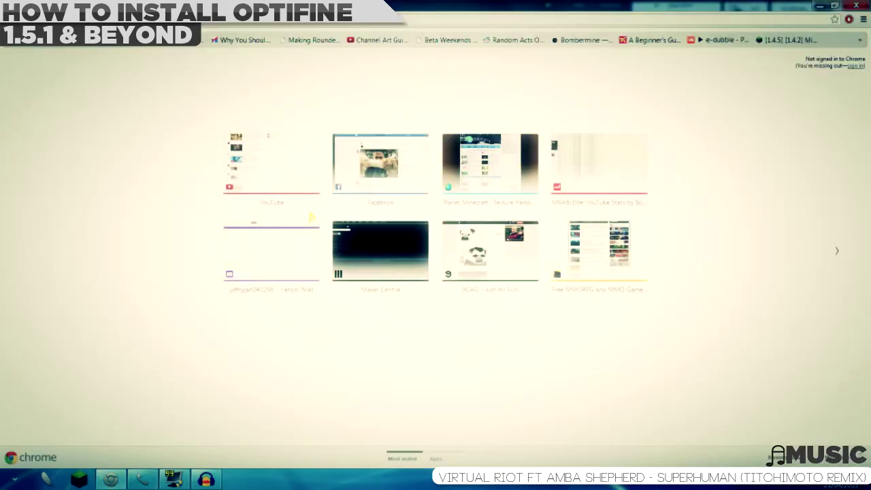
{"action": "type", "text": "optifine"}
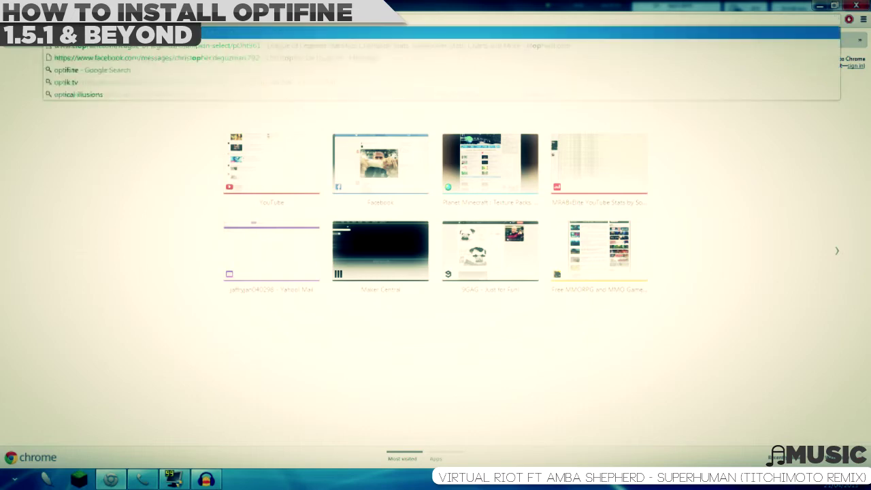
{"action": "key", "text": "Return"}
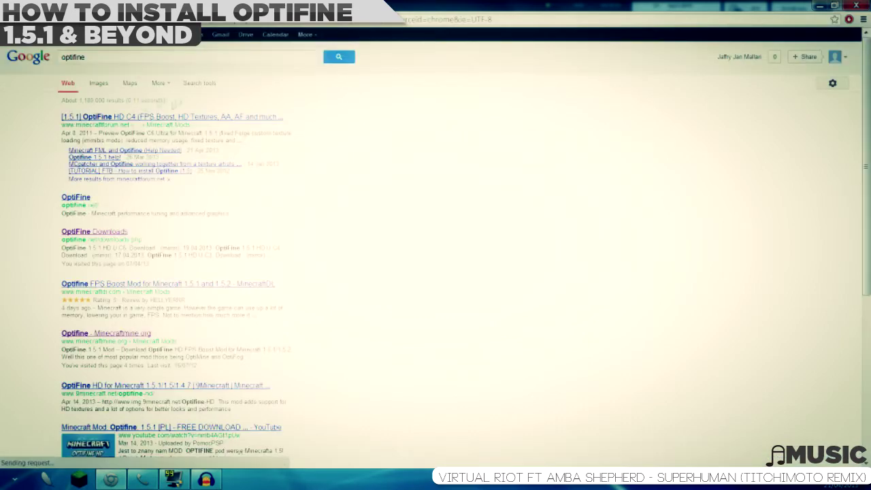
{"action": "left_click", "coordinate": [155, 119]}
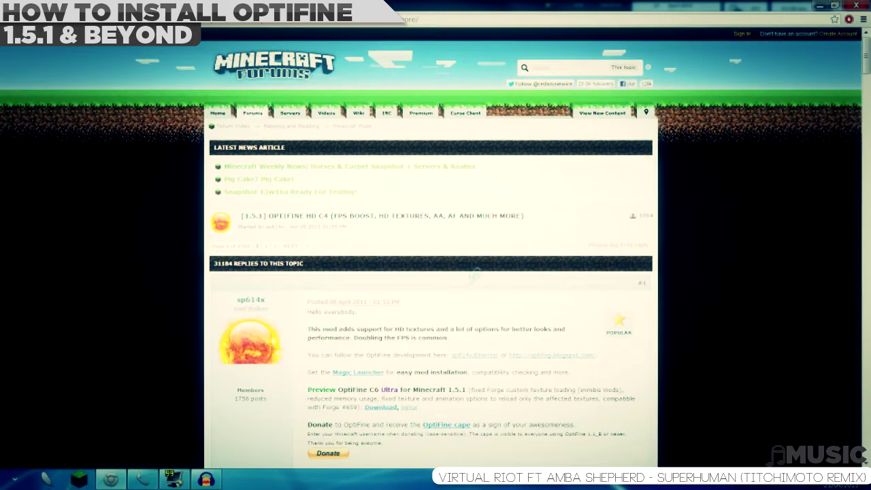
Examine the topic's list of OptiFine downloads, focusing on the description of the HD C4 Ultra edition for Minecraft 1.5.1.
{"action": "scroll", "coordinate": [787, 198], "scroll_direction": "down", "scroll_amount": 1}
{"action": "scroll", "coordinate": [784, 232], "scroll_direction": "down", "scroll_amount": 5}
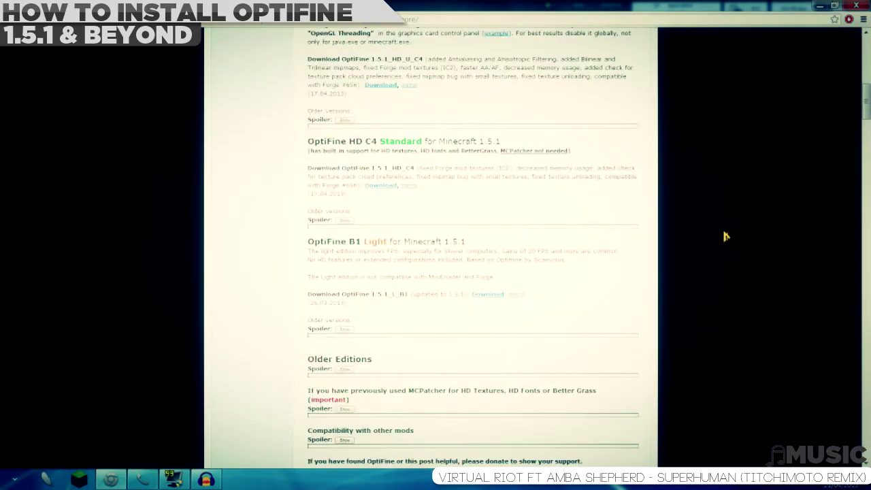
{"action": "scroll", "coordinate": [723, 235], "scroll_direction": "up", "scroll_amount": 4}
{"action": "scroll", "coordinate": [718, 156], "scroll_direction": "up", "scroll_amount": 1}
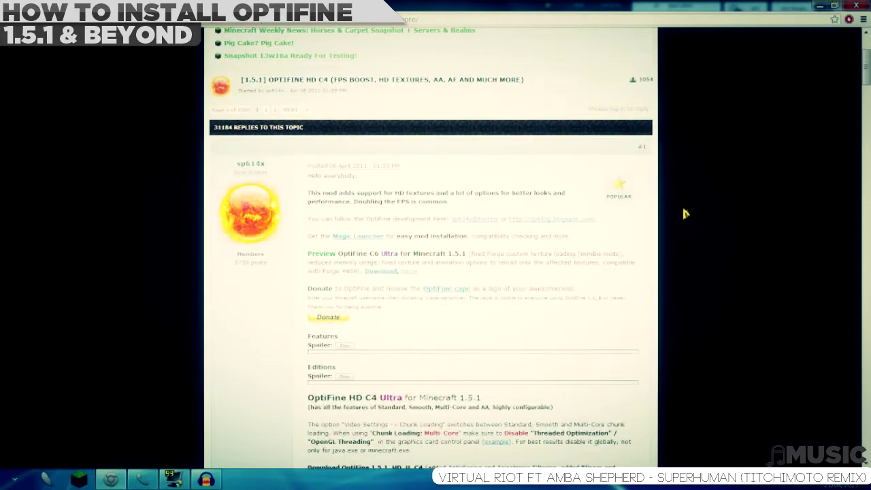
{"action": "scroll", "coordinate": [694, 204], "scroll_direction": "down", "scroll_amount": 3}
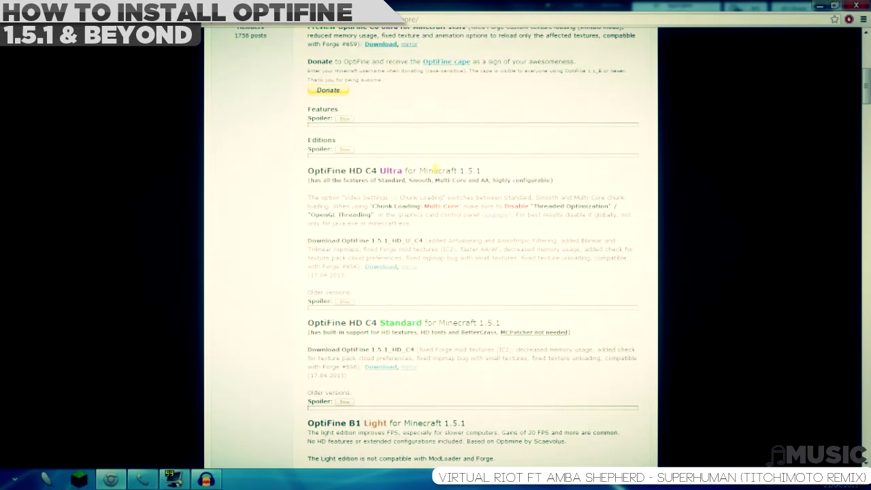
{"action": "scroll", "coordinate": [435, 168], "scroll_direction": "up", "scroll_amount": 1}
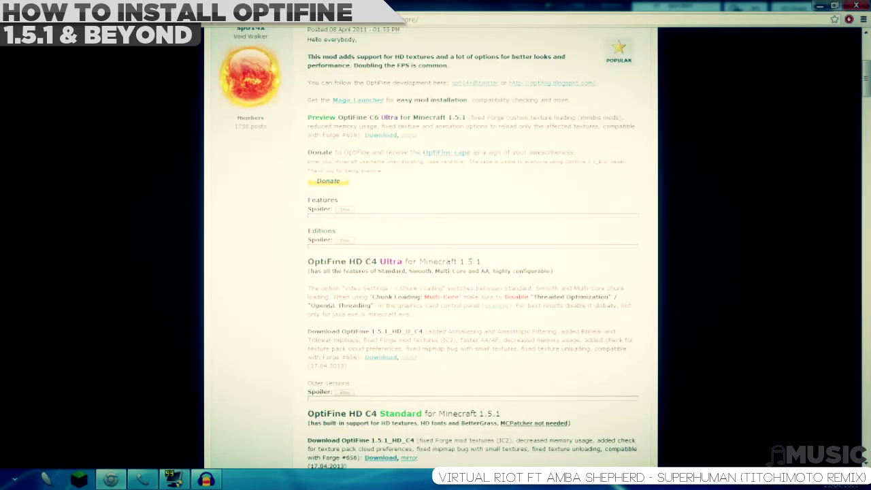
{"action": "left_click_drag", "start_coordinate": [371, 261], "coordinate": [481, 261]}
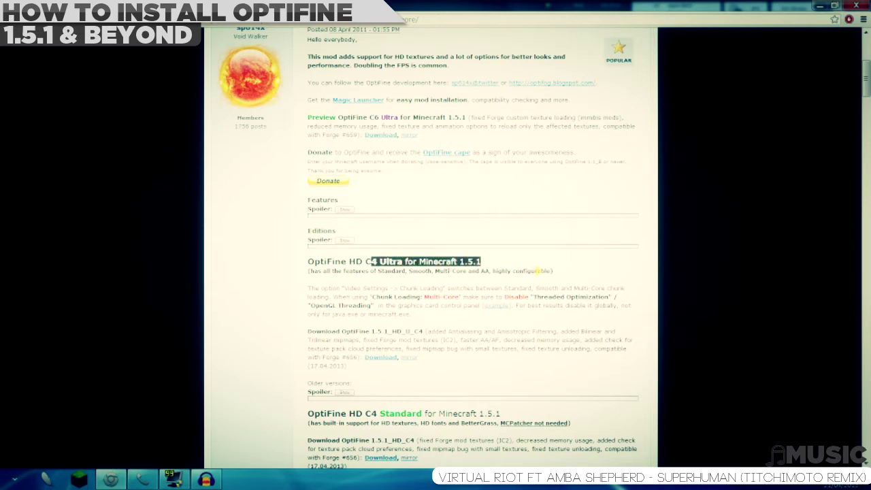
{"action": "left_click", "coordinate": [537, 271]}
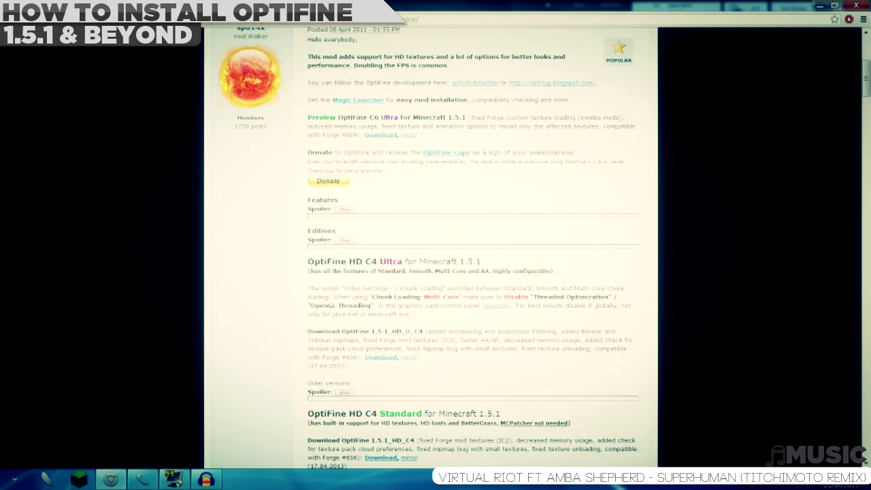
{"action": "left_click_drag", "start_coordinate": [379, 262], "coordinate": [436, 261]}
{"action": "left_click", "coordinate": [436, 261]}
{"action": "left_click_drag", "start_coordinate": [365, 262], "coordinate": [404, 261]}
{"action": "left_click", "coordinate": [404, 261]}
{"action": "left_click_drag", "start_coordinate": [307, 288], "coordinate": [661, 351]}
{"action": "left_click", "coordinate": [793, 370]}
Compare the descriptions of the OptiFine HD C4 Standard and B1 Light editions for Minecraft 1.5.1.
{"action": "scroll", "coordinate": [676, 344], "scroll_direction": "down", "scroll_amount": 2}
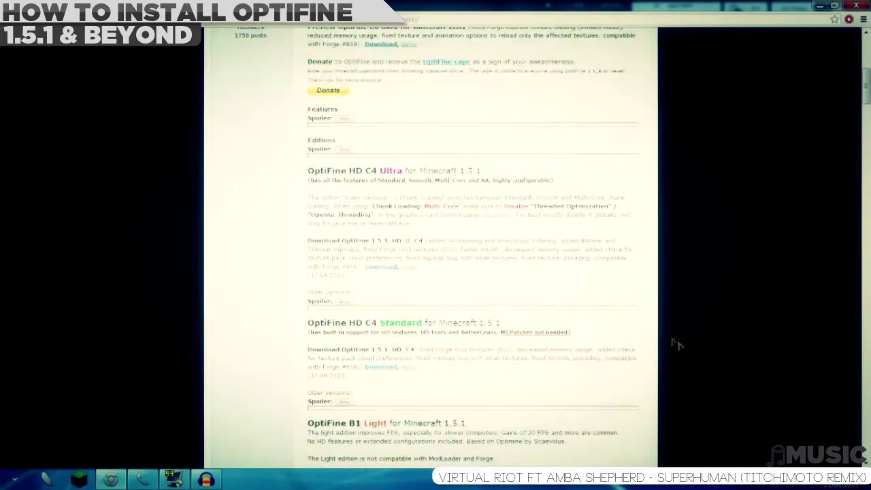
{"action": "scroll", "coordinate": [676, 343], "scroll_direction": "down", "scroll_amount": 2}
{"action": "left_click_drag", "start_coordinate": [395, 186], "coordinate": [422, 186]}
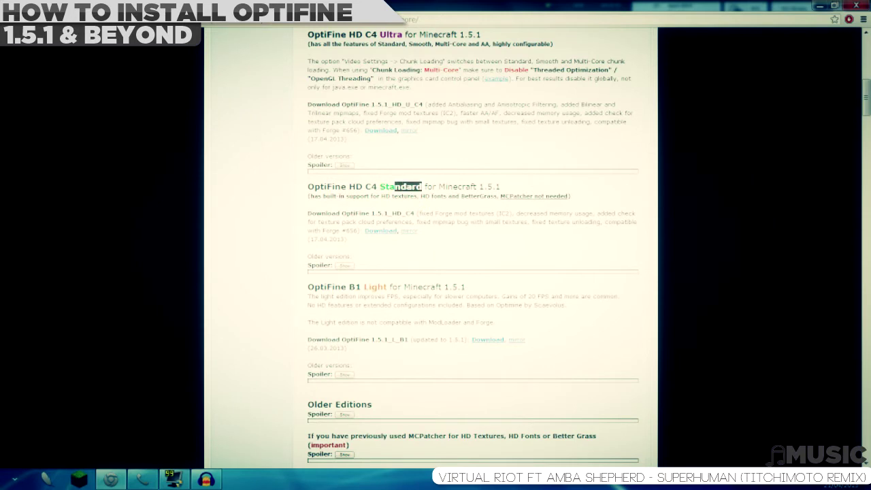
{"action": "left_click", "coordinate": [441, 319]}
{"action": "left_click_drag", "start_coordinate": [368, 286], "coordinate": [534, 305]}
{"action": "left_click", "coordinate": [534, 305]}
{"action": "scroll", "coordinate": [535, 274], "scroll_direction": "down", "scroll_amount": 1}
{"action": "scroll", "coordinate": [535, 274], "scroll_direction": "down", "scroll_amount": 1}
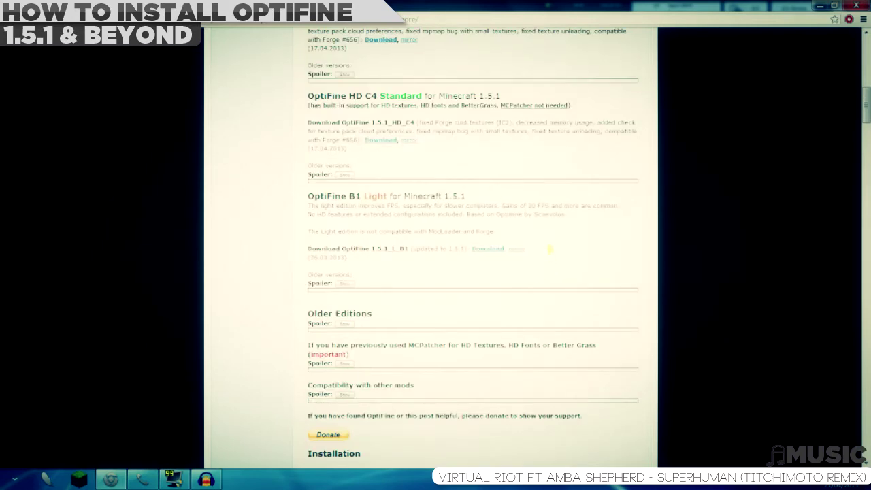
Download the Ultra edition OptiFine 1.5.1_HD_U_C4 from the forum post, skipping the advertisement page.
{"action": "scroll", "coordinate": [537, 226], "scroll_direction": "up", "scroll_amount": 3}
{"action": "scroll", "coordinate": [542, 238], "scroll_direction": "up", "scroll_amount": 3}
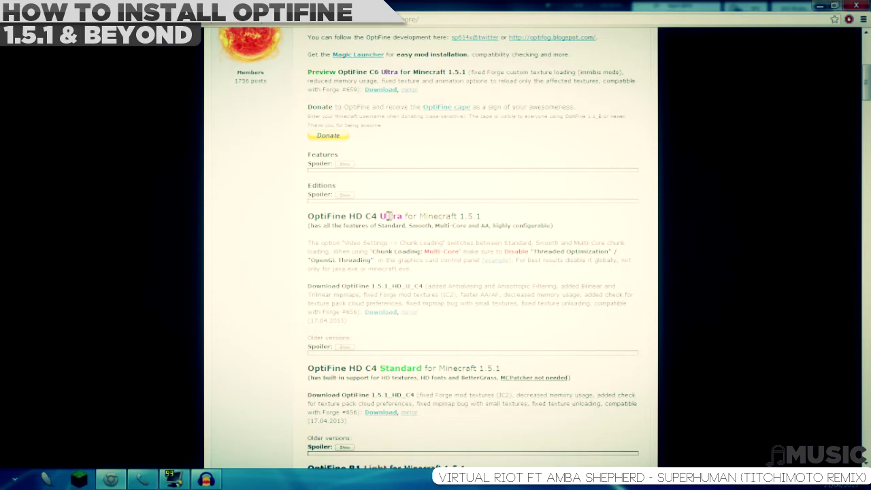
{"action": "left_click", "coordinate": [380, 312]}
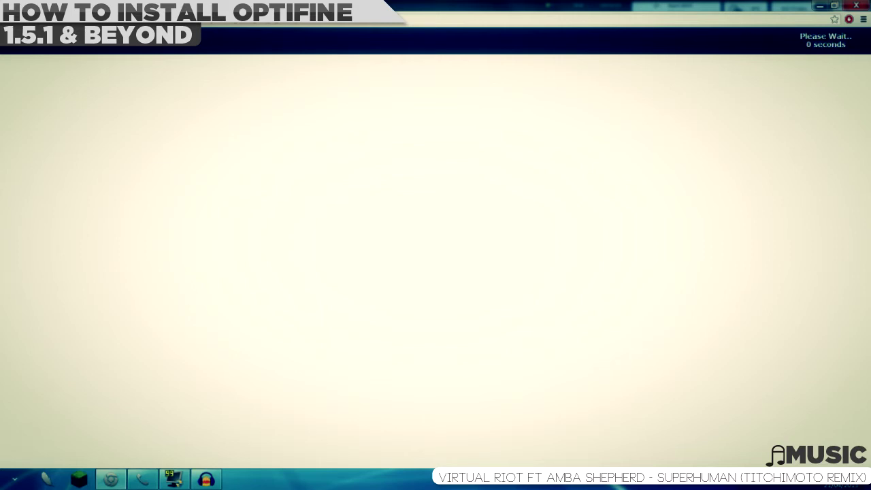
{"action": "left_click", "coordinate": [826, 40]}
{"action": "left_click", "coordinate": [421, 96]}
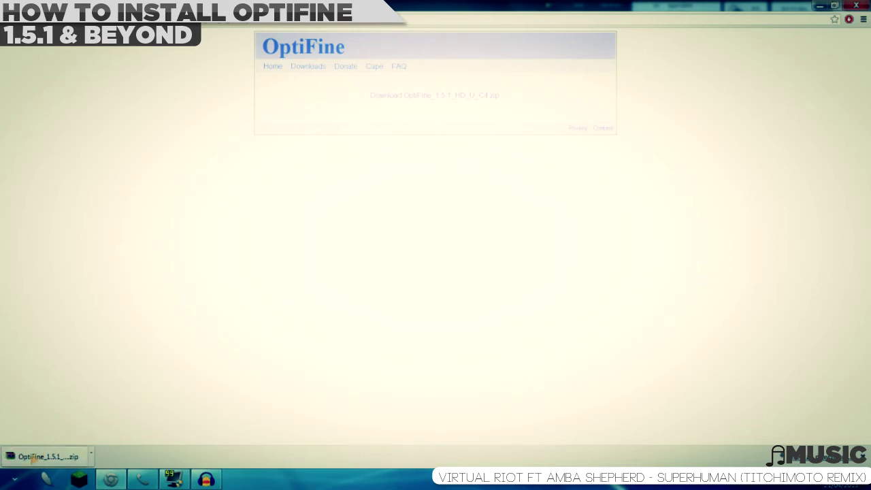
Open the downloaded OptiFine_1.5.1_HD_U_C4.zip in WinRAR, dismiss the licence reminder and view the archive's files.
{"action": "left_click", "coordinate": [31, 456]}
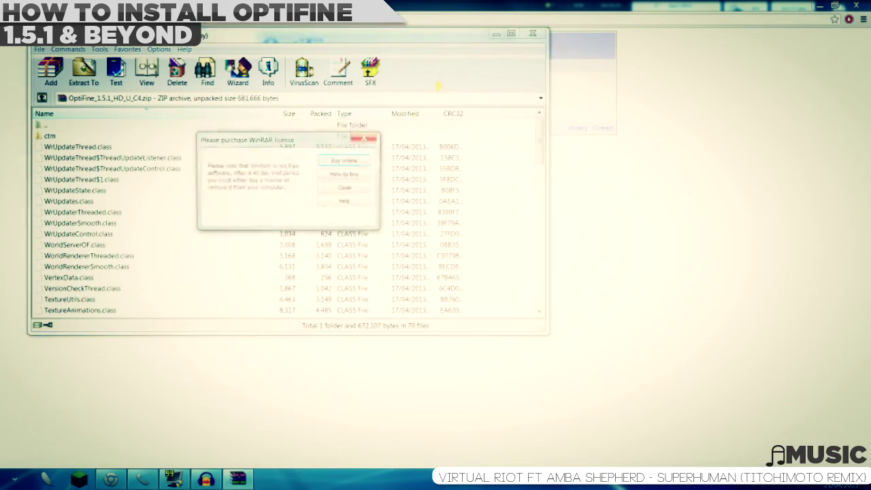
{"action": "left_click", "coordinate": [345, 188]}
{"action": "left_click", "coordinate": [168, 179]}
{"action": "left_click", "coordinate": [167, 135]}
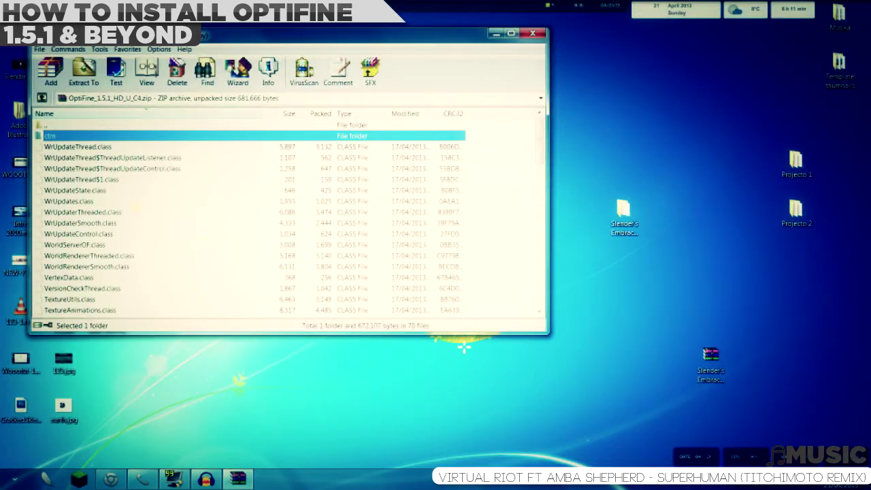
{"action": "left_click", "coordinate": [81, 222]}
Open the Roaming folder through %appdata% and close the OptiFine archive window.
{"action": "left_click", "coordinate": [14, 477]}
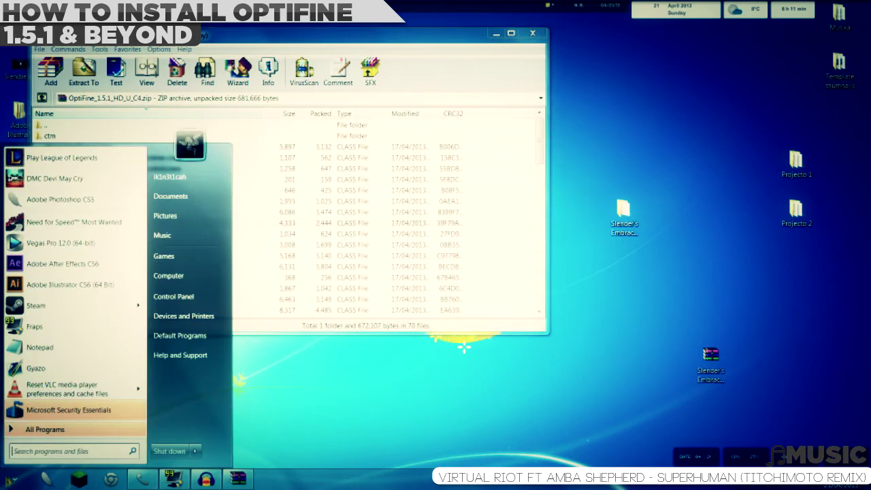
{"action": "type", "text": "%app"}
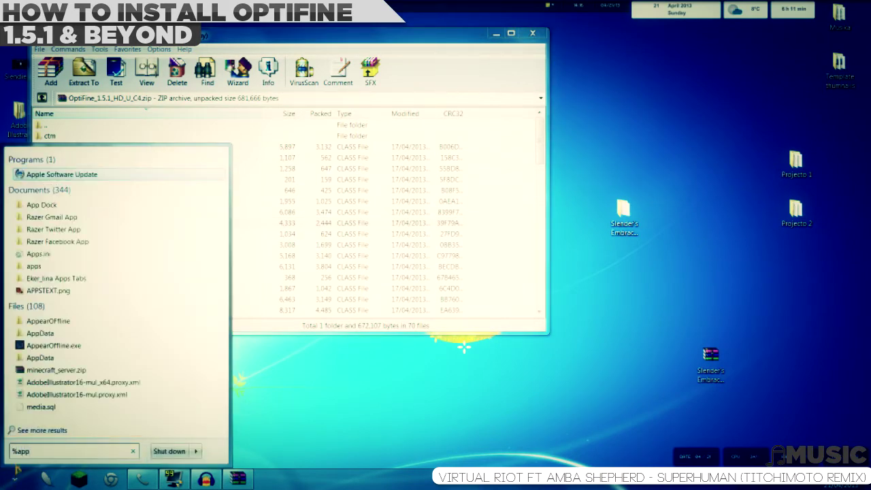
{"action": "type", "text": "data"}
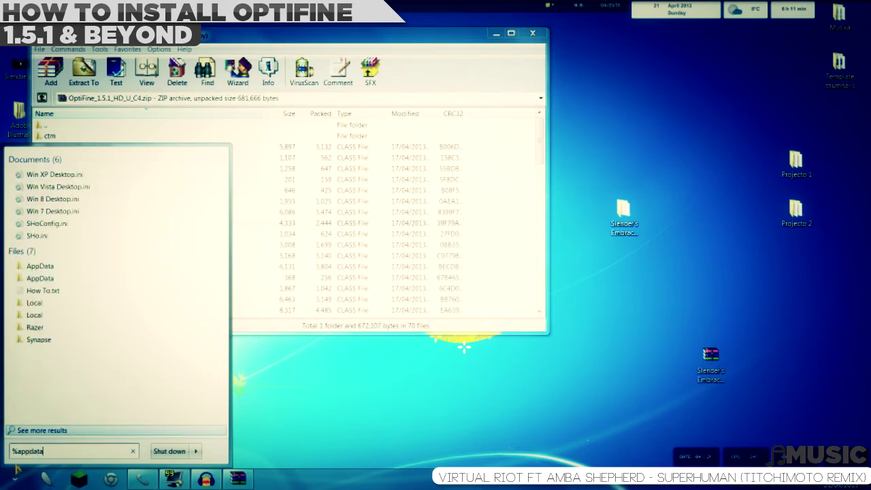
{"action": "type", "text": "%"}
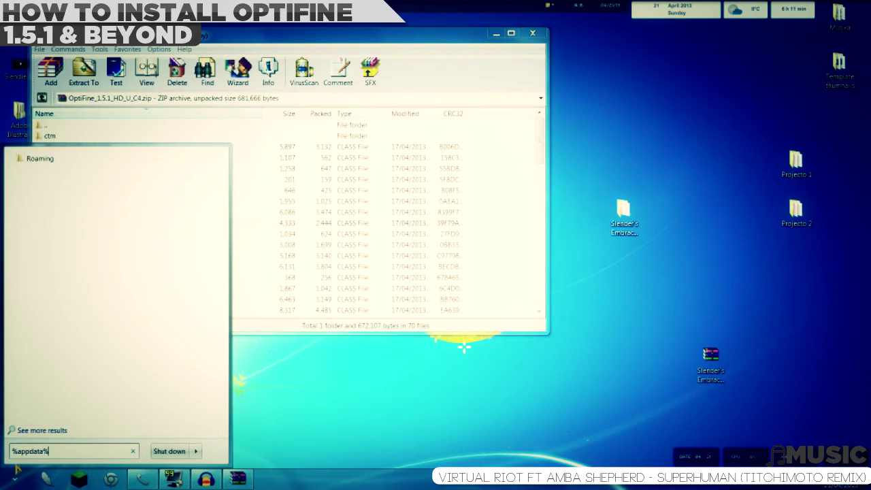
{"action": "key", "text": "Return"}
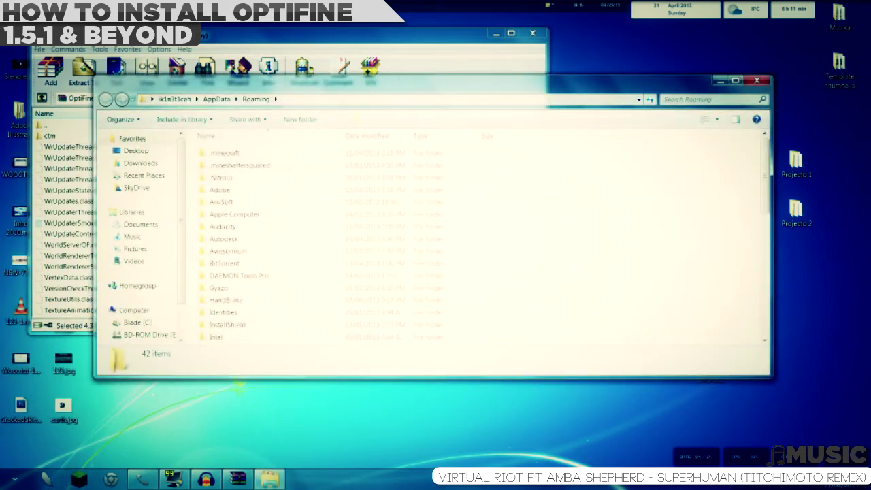
{"action": "left_click", "coordinate": [532, 32]}
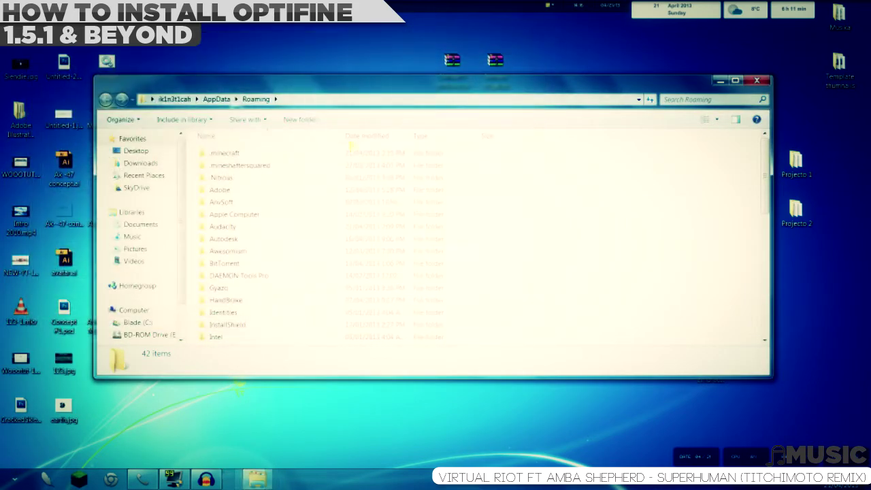
Open the bin folder inside .minecraft and locate the minecraft.jar file.
{"action": "double_click", "coordinate": [236, 156]}
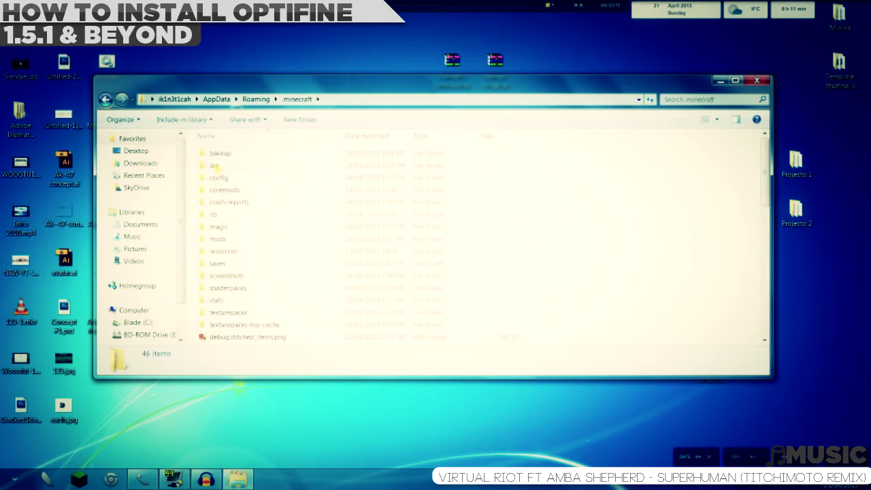
{"action": "double_click", "coordinate": [215, 165]}
{"action": "scroll", "coordinate": [245, 313], "scroll_direction": "down", "scroll_amount": 3}
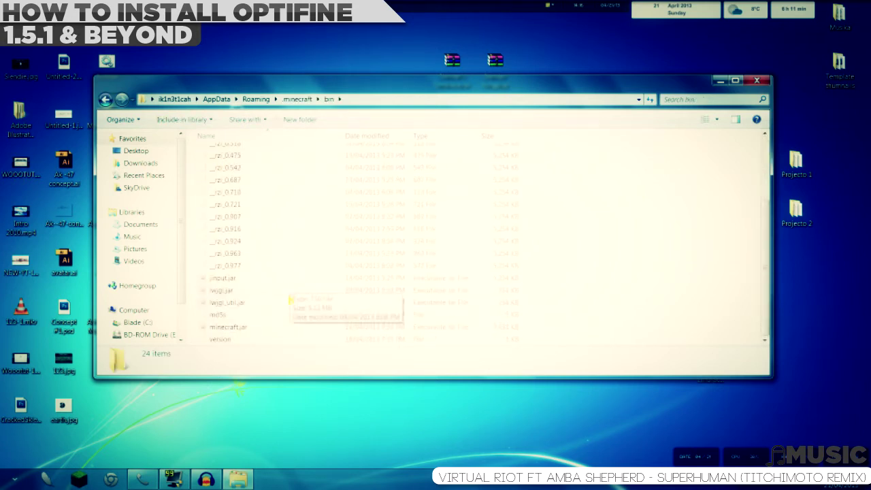
Open minecraft.jar as a WinRAR archive.
{"action": "left_click", "coordinate": [244, 329]}
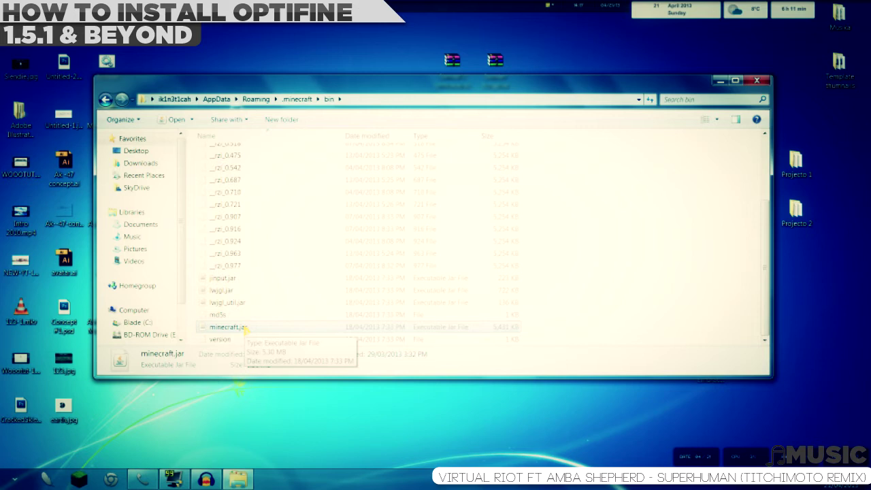
{"action": "right_click", "coordinate": [244, 328]}
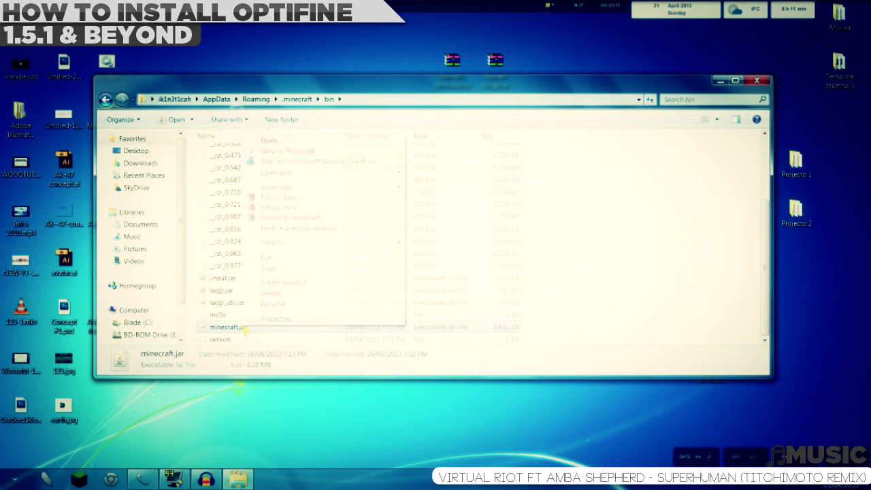
{"action": "mouse_move", "coordinate": [299, 175]}
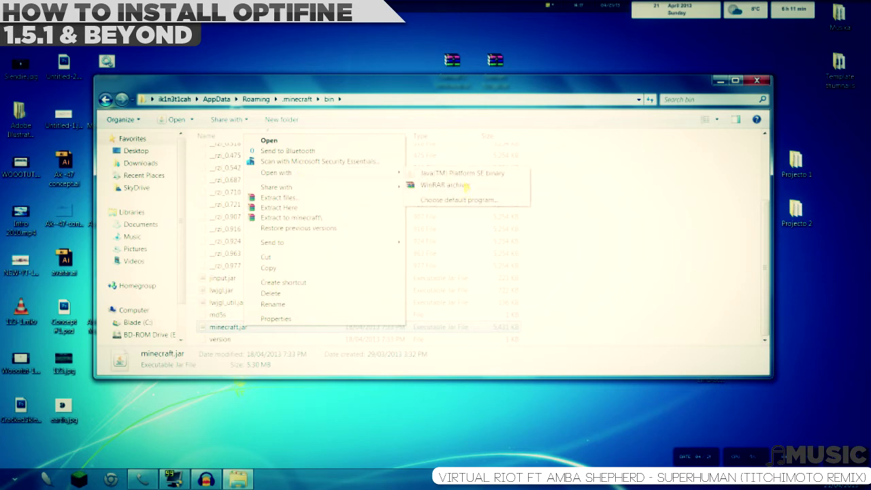
{"action": "left_click", "coordinate": [464, 186]}
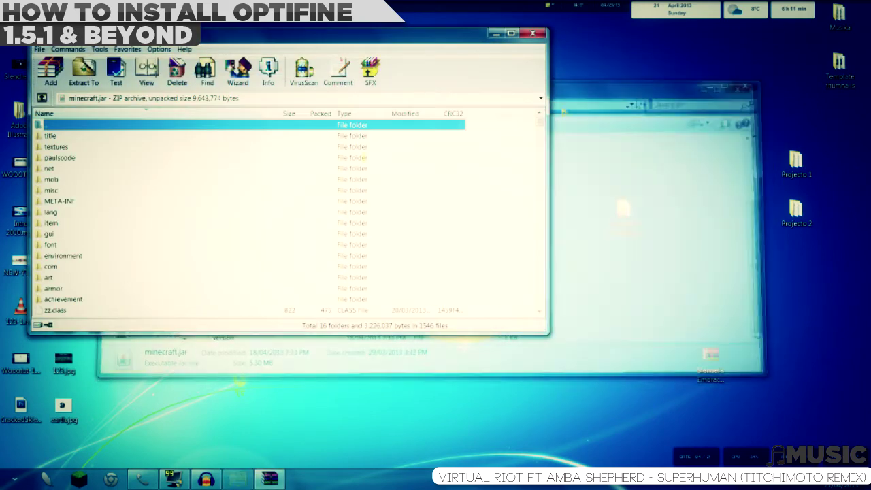
{"action": "left_click", "coordinate": [346, 185]}
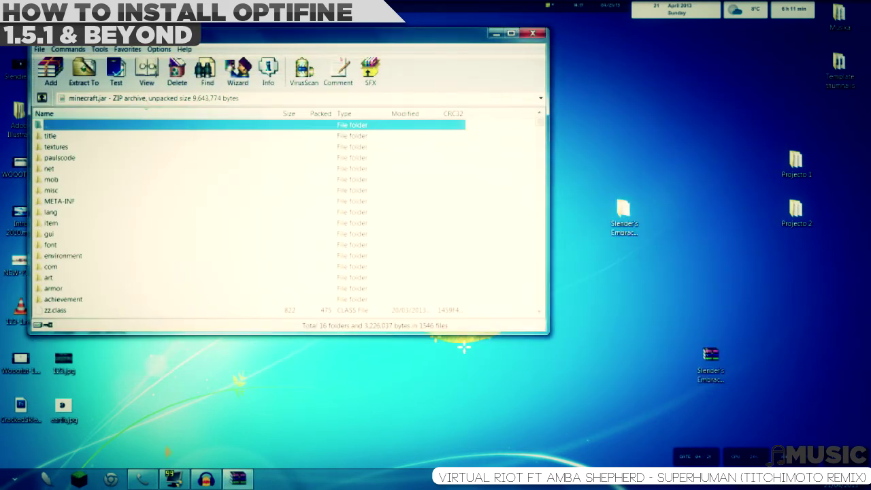
Reopen OptiFine_1.5.1_HD_U_C4.zip from the Chrome downloads list and dismiss the WinRAR licence reminder.
{"action": "left_click", "coordinate": [111, 479]}
{"action": "left_click", "coordinate": [863, 19]}
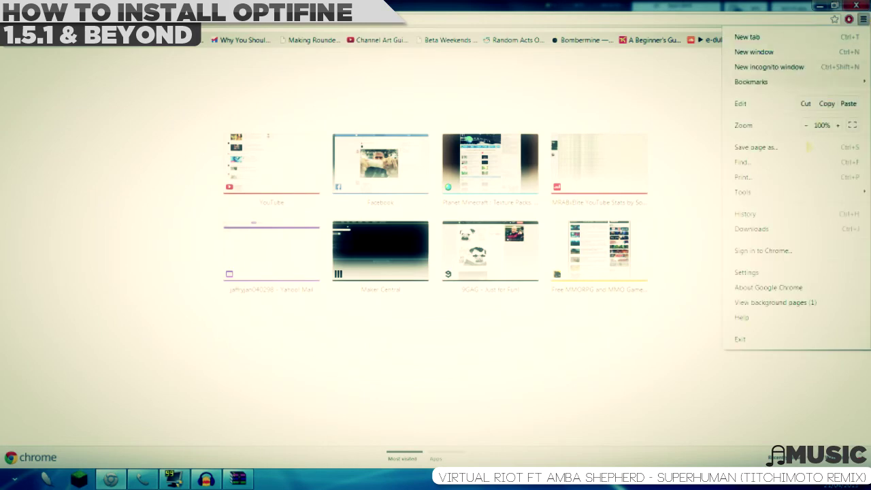
{"action": "left_click", "coordinate": [782, 229]}
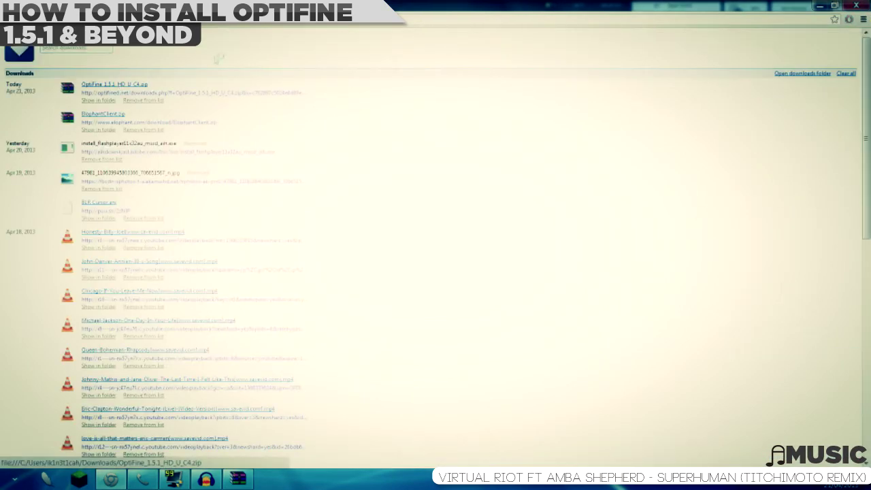
{"action": "left_click", "coordinate": [114, 85]}
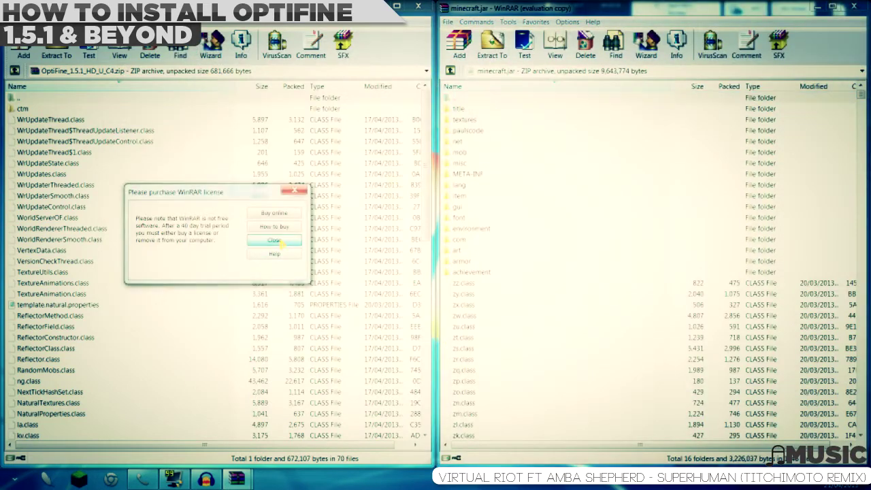
{"action": "left_click", "coordinate": [275, 241]}
Delete the META-INF folder from the minecraft.jar archive.
{"action": "left_click", "coordinate": [482, 176]}
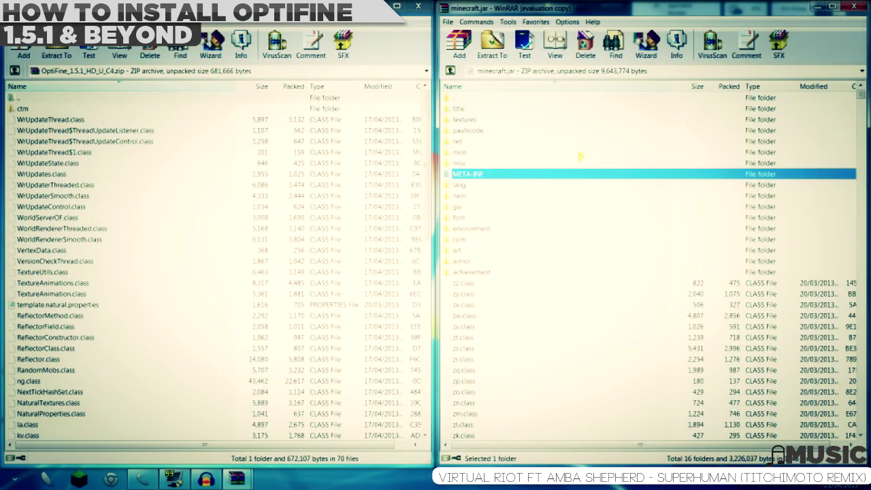
{"action": "key", "text": "Delete"}
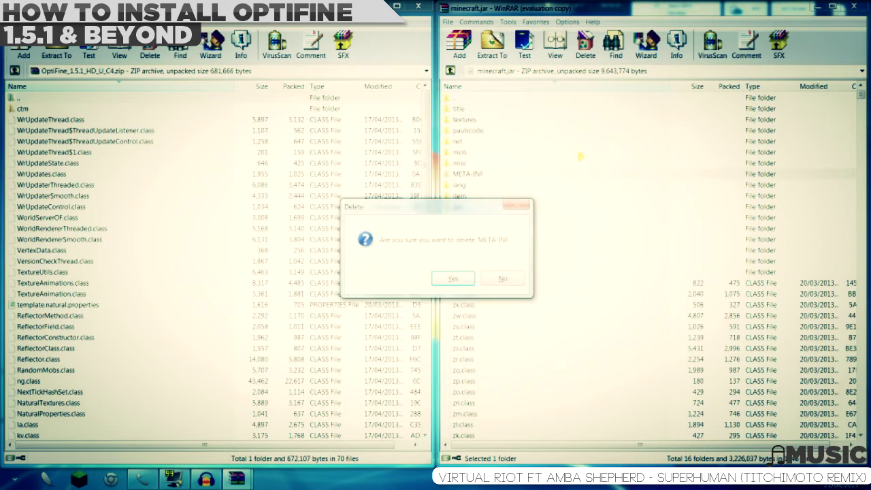
{"action": "left_click", "coordinate": [454, 278]}
{"action": "key", "text": "F2"}
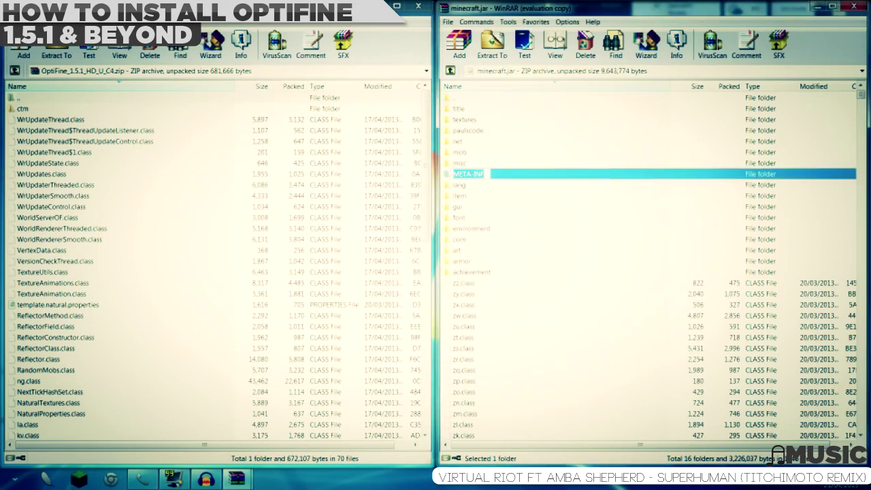
{"action": "key", "text": "Delete"}
{"action": "key", "text": "Escape"}
{"action": "key", "text": "Up"}
{"action": "key", "text": "Up"}
{"action": "key", "text": "Down"}
{"action": "key", "text": "Down"}
{"action": "key", "text": "Delete"}
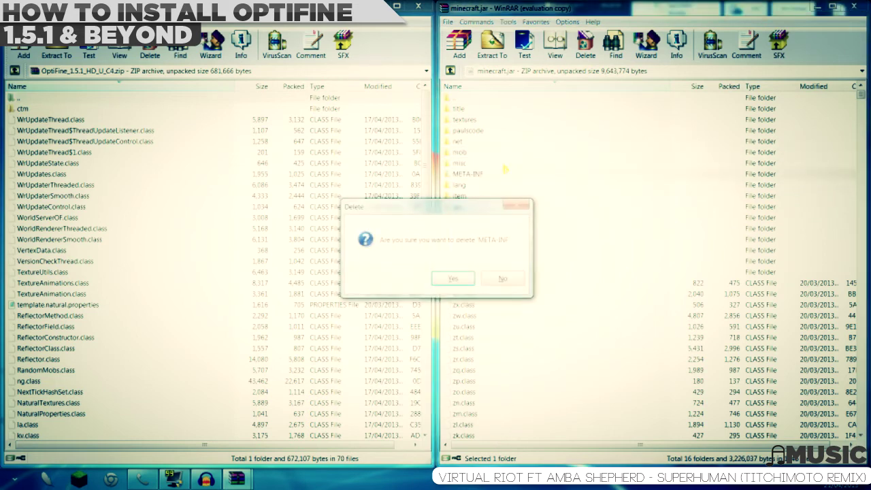
{"action": "key", "text": "Return"}
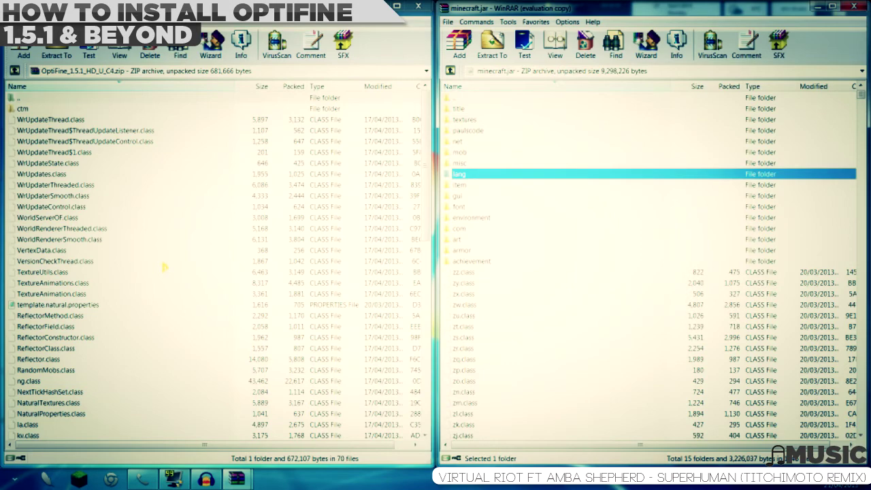
Add all files and the ctm folder from the OptiFine archive to minecraft.jar, and clear both archive windows from the desktop.
{"action": "left_click", "coordinate": [161, 184]}
{"action": "key", "text": "ctrl+a"}
{"action": "scroll", "coordinate": [123, 131], "scroll_direction": "down", "scroll_amount": 5}
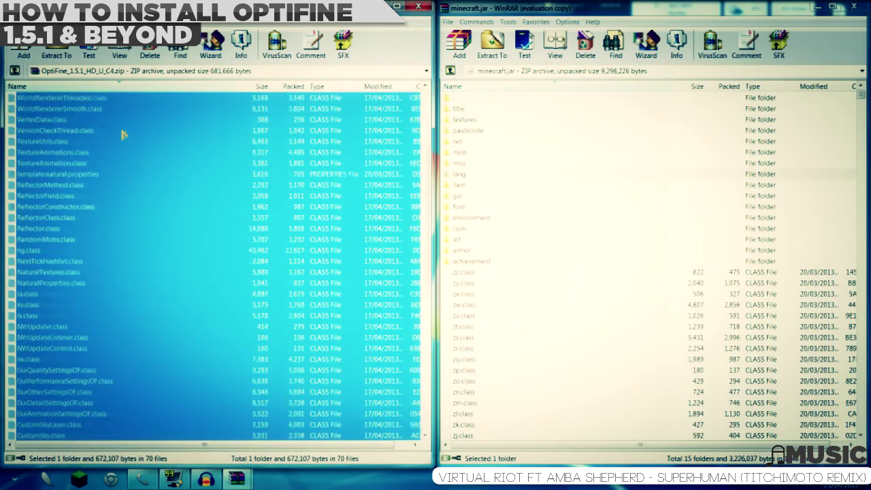
{"action": "scroll", "coordinate": [140, 135], "scroll_direction": "up", "scroll_amount": 1}
{"action": "left_click_drag", "start_coordinate": [136, 137], "coordinate": [329, 134]}
{"action": "left_click_drag", "start_coordinate": [562, 111], "coordinate": [720, 178]}
{"action": "left_click", "coordinate": [657, 331]}
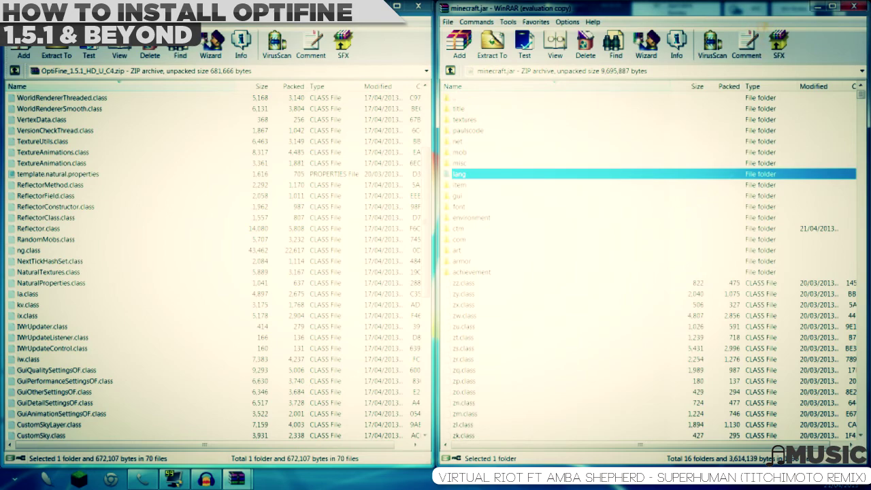
{"action": "left_click", "coordinate": [855, 6]}
{"action": "left_click", "coordinate": [400, 7]}
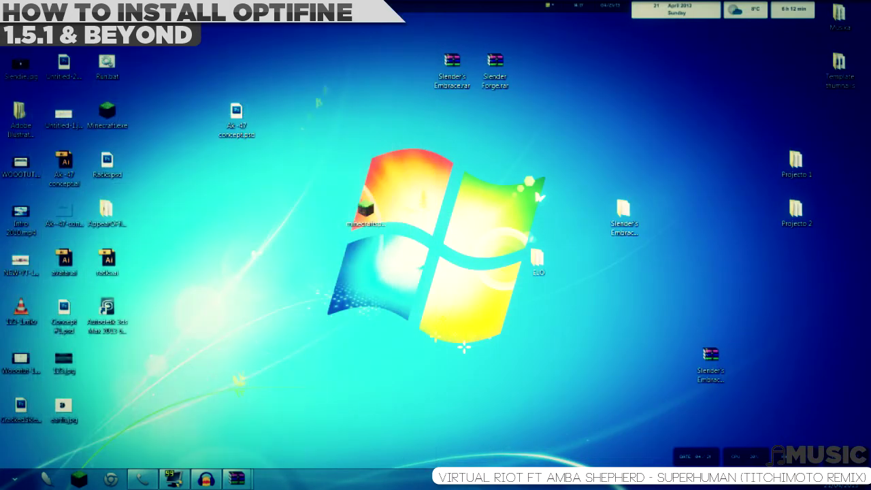
Launch Minecraft from the desktop, log in and load a saved singleplayer world.
{"action": "double_click", "coordinate": [107, 112]}
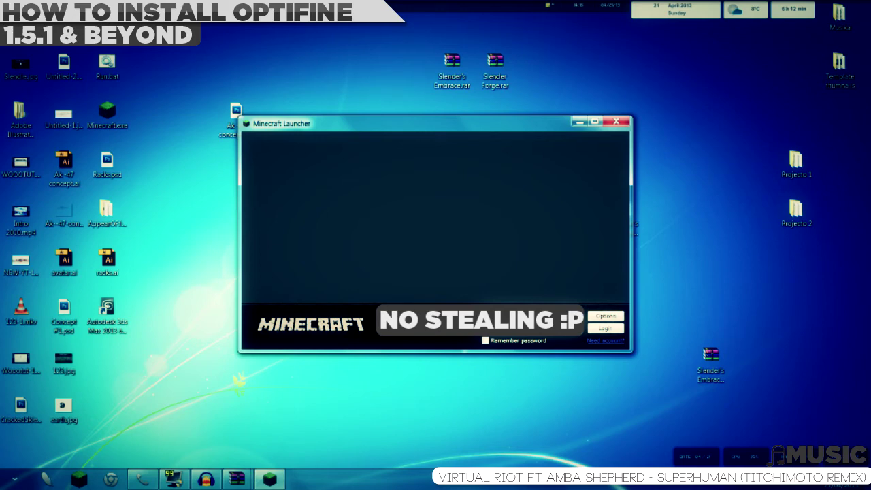
{"action": "left_click", "coordinate": [607, 329]}
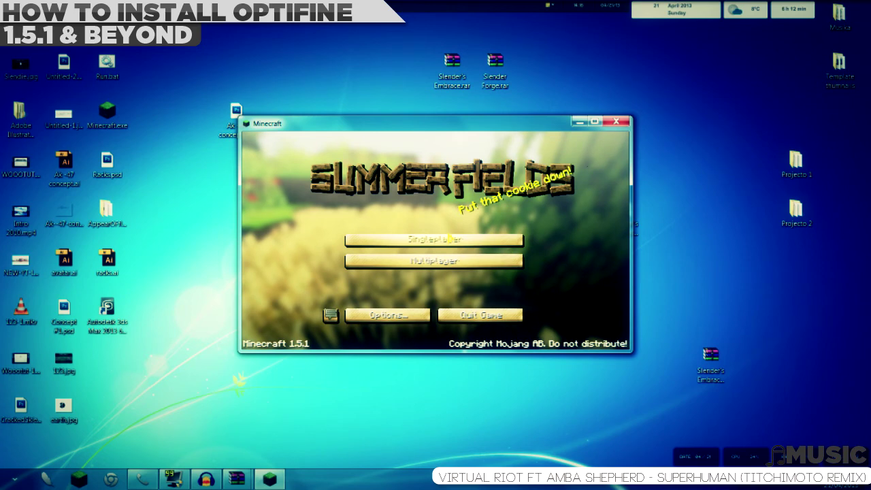
{"action": "left_click", "coordinate": [453, 238]}
{"action": "double_click", "coordinate": [404, 205]}
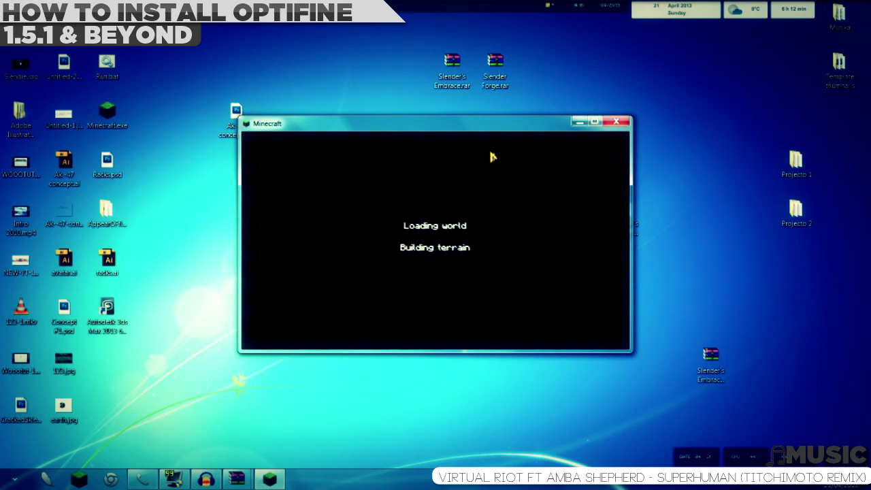
Pause the game, maximize the Minecraft window and return to the world.
{"action": "key", "text": "Escape"}
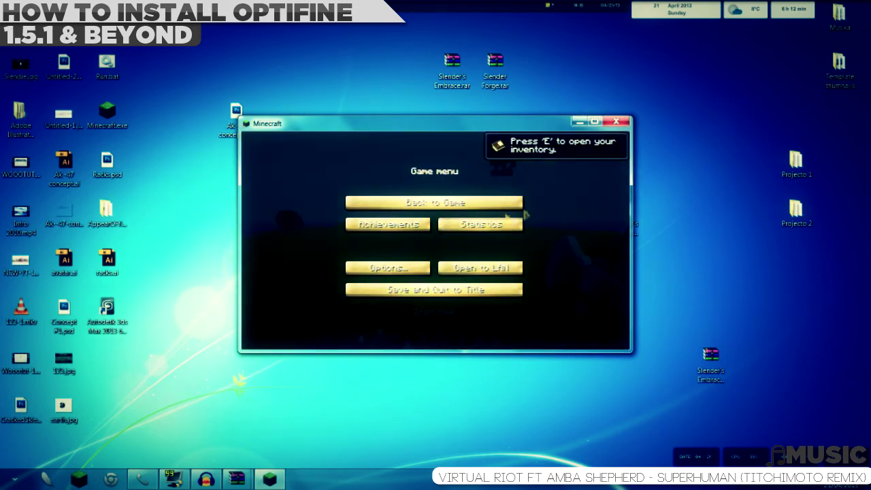
{"action": "double_click", "coordinate": [428, 123]}
{"action": "left_click", "coordinate": [422, 144]}
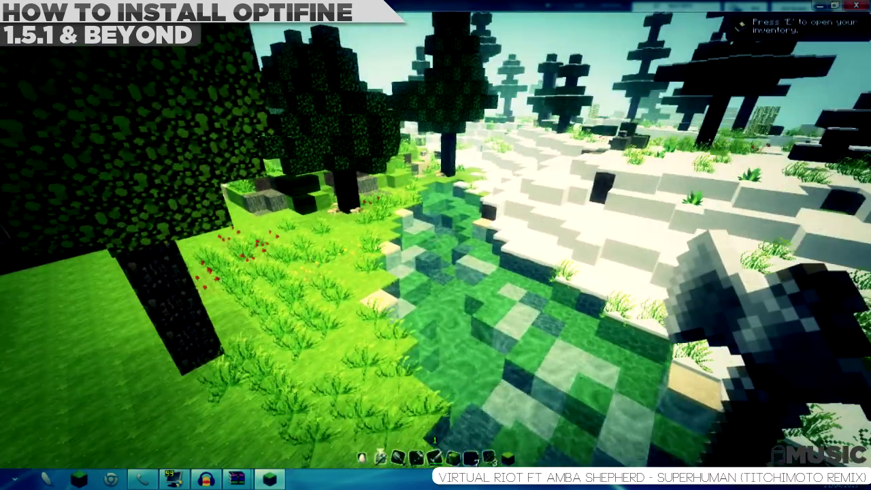
Show the debug information overlay and walk forward through the world to examine how the modded game runs.
{"action": "key", "text": "F3"}
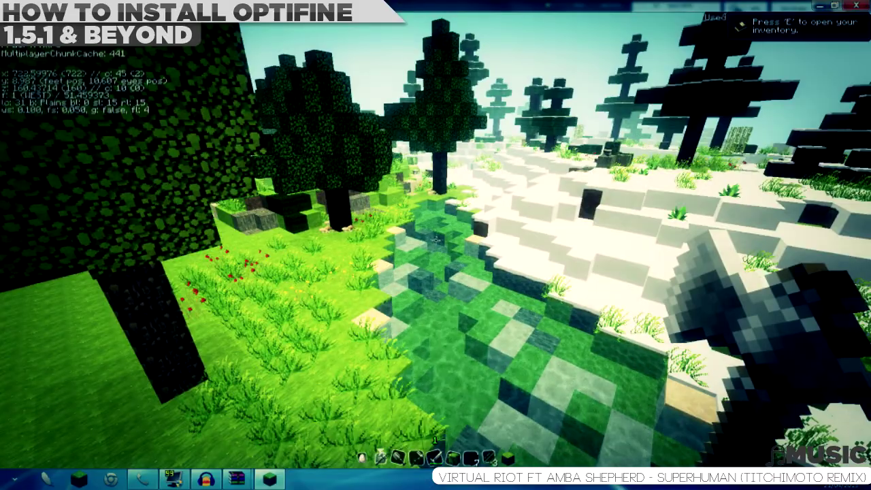
{"action": "key", "text": "w"}
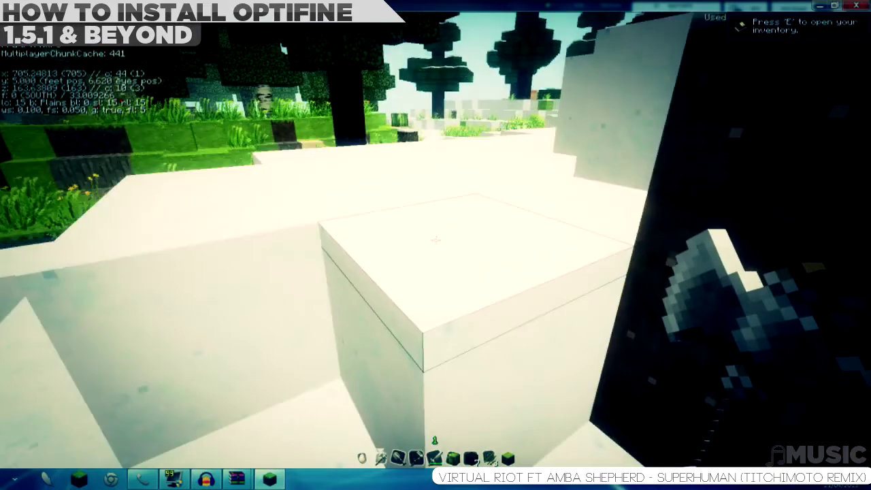
{"action": "key", "text": "w"}
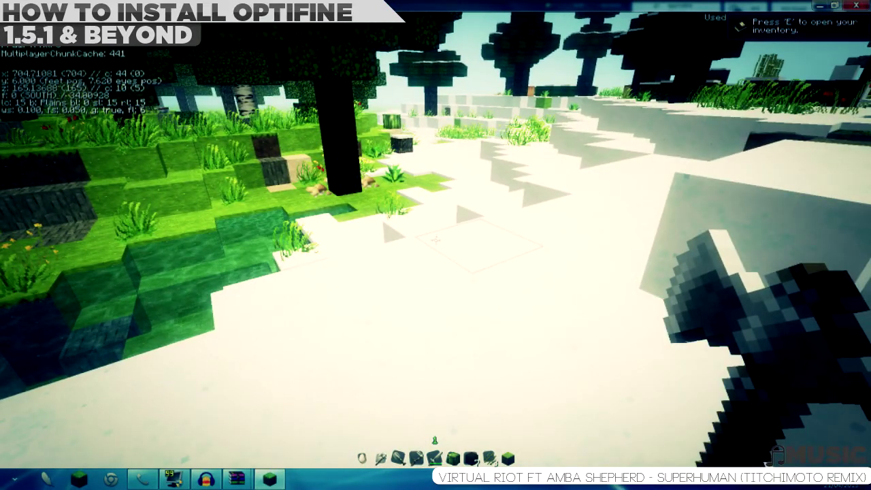
{"action": "key", "text": "w"}
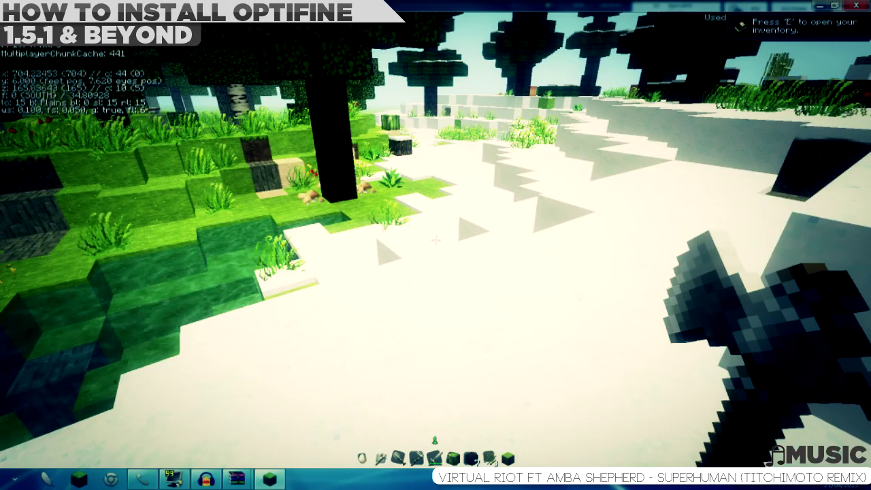
{"action": "key", "text": "w"}
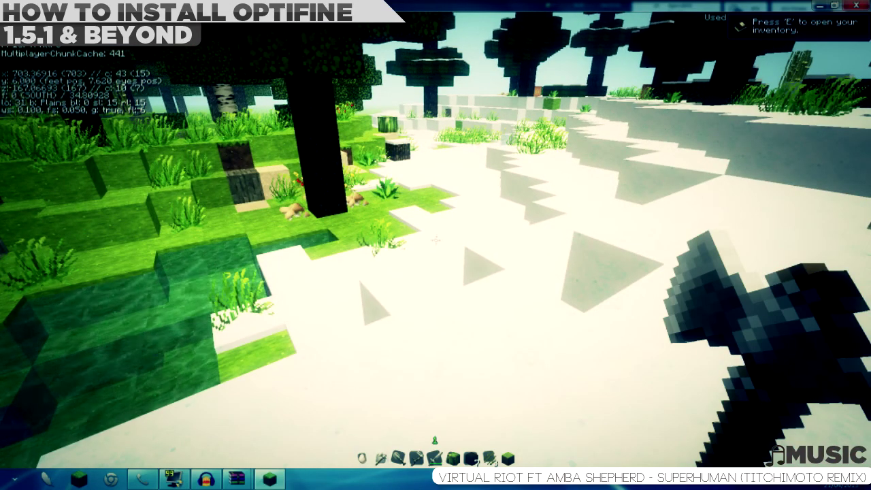